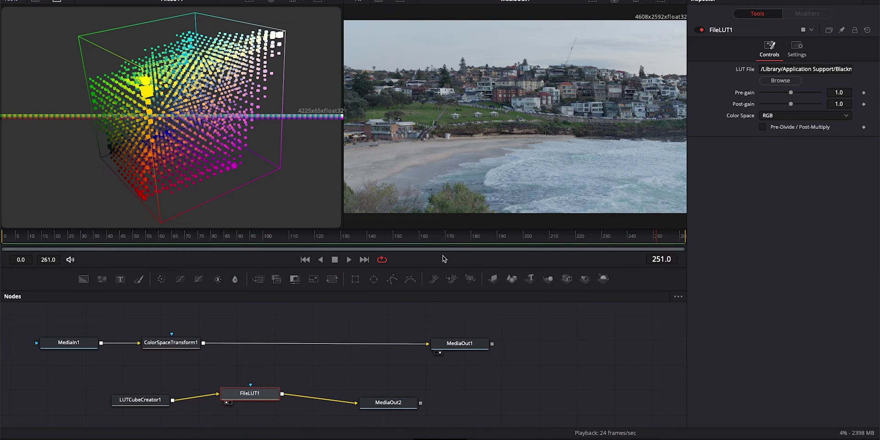
- Scroll the FileLUT1 LUT File field to its end to read 'Rec709 Kodak 2383 D65.cube'
left_click(841, 67)
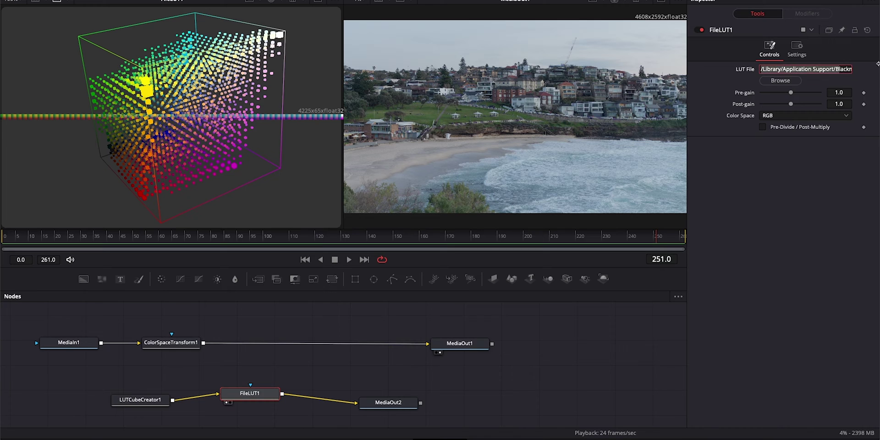
key("End")
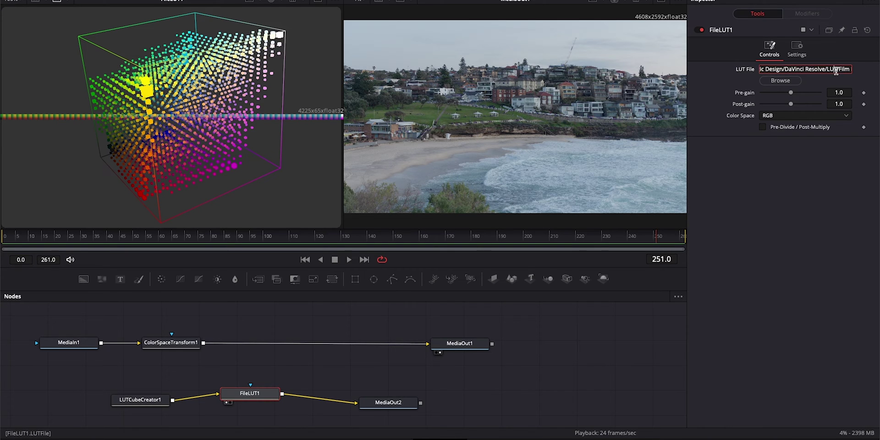
left_click_drag(850, 69, 816, 69)
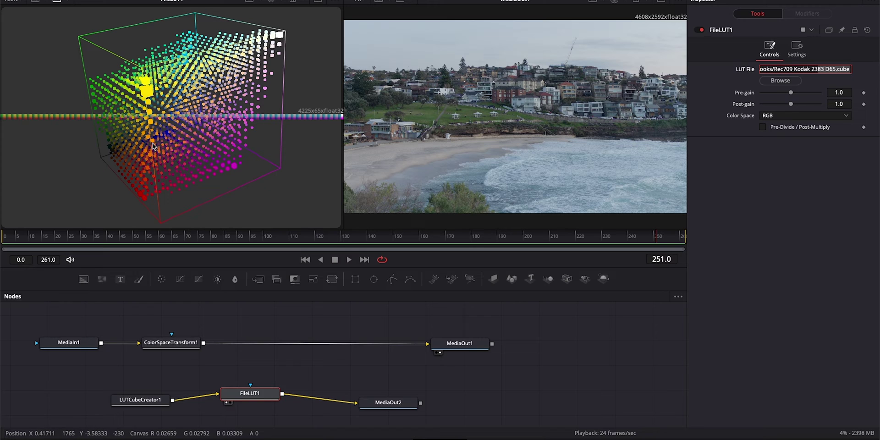
- Orbit the 3D LUT cube in the left viewer through several angles, ending on a frontal view
left_click_drag(177, 123, 224, 94)
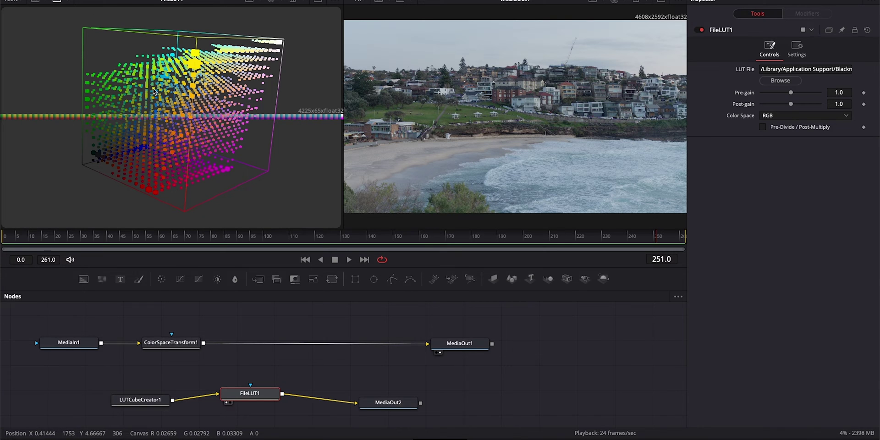
left_click_drag(156, 94, 273, 76)
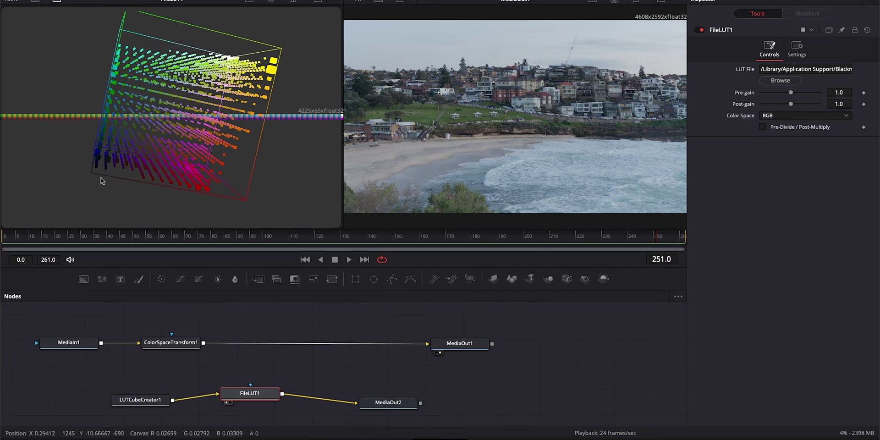
left_click_drag(115, 170, 309, 148)
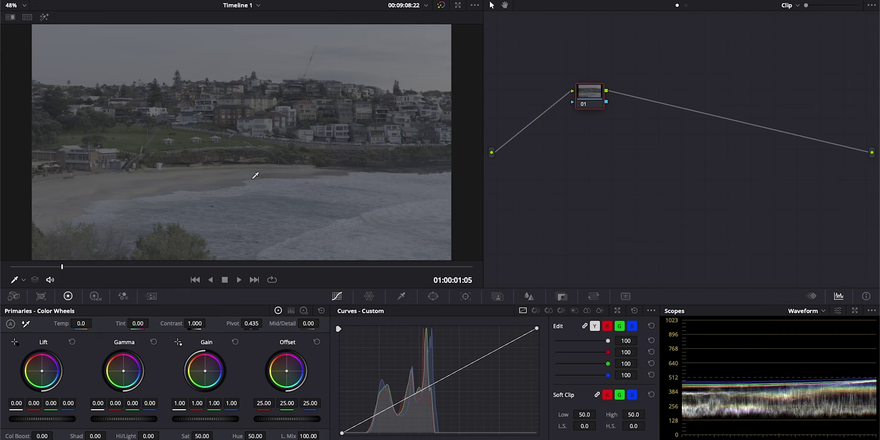
- Apply the Arri Alexa LogC to Rec709 LUT to node 01 from the LUT library
left_click(103, 1)
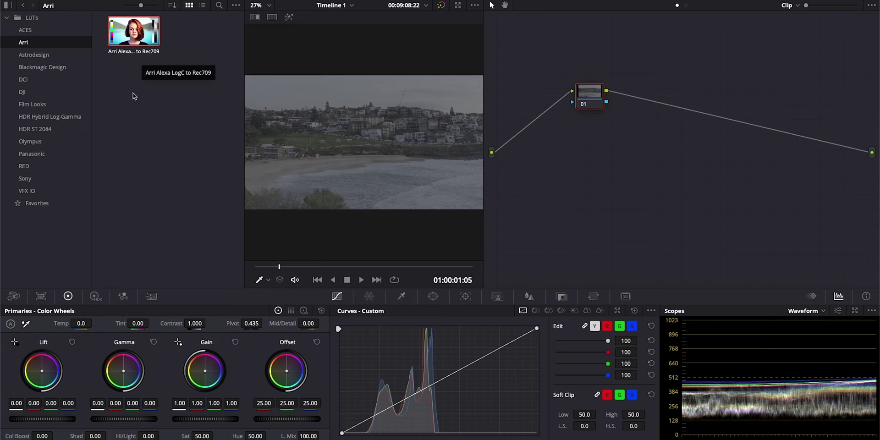
double_click(133, 31)
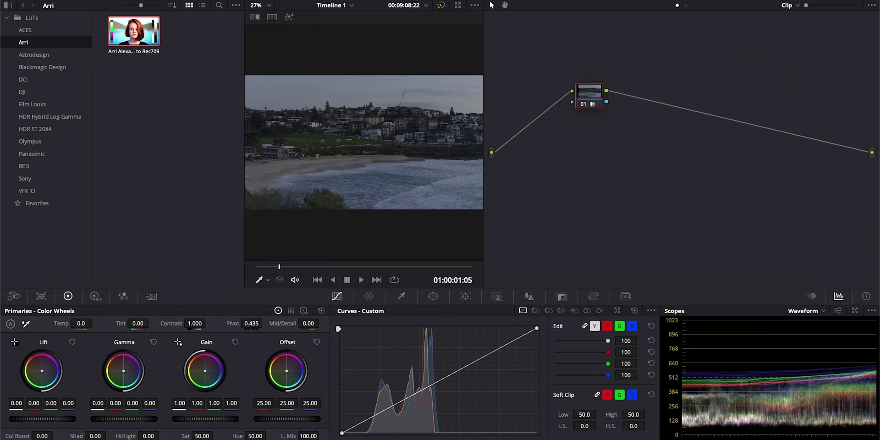
key("alt+f")
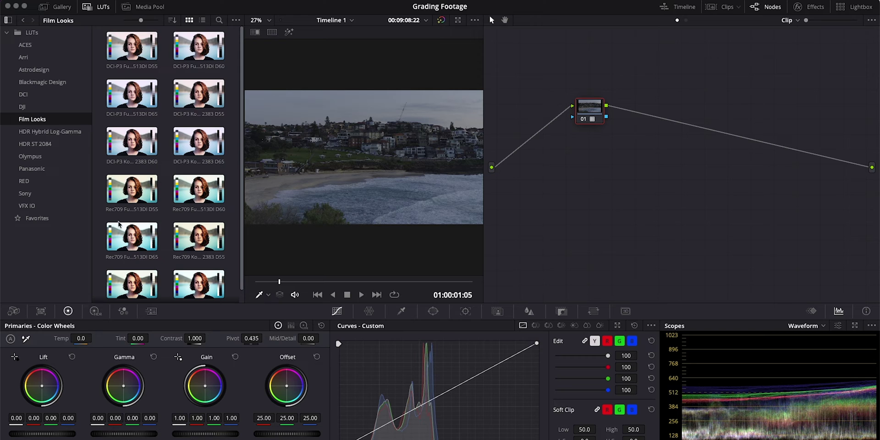
- Remove the LUT from node 01, returning the beach clip to its flat log look
scroll(221, 221, "down", 1)
right_click(587, 155)
left_click(596, 153)
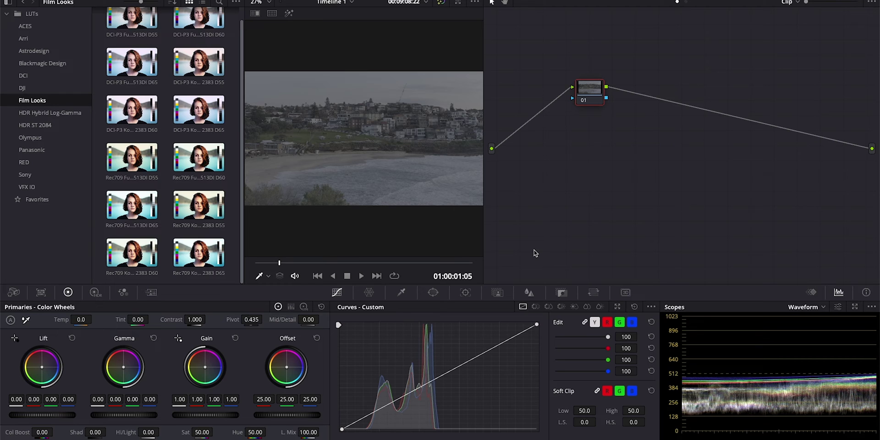
key("shift+9")
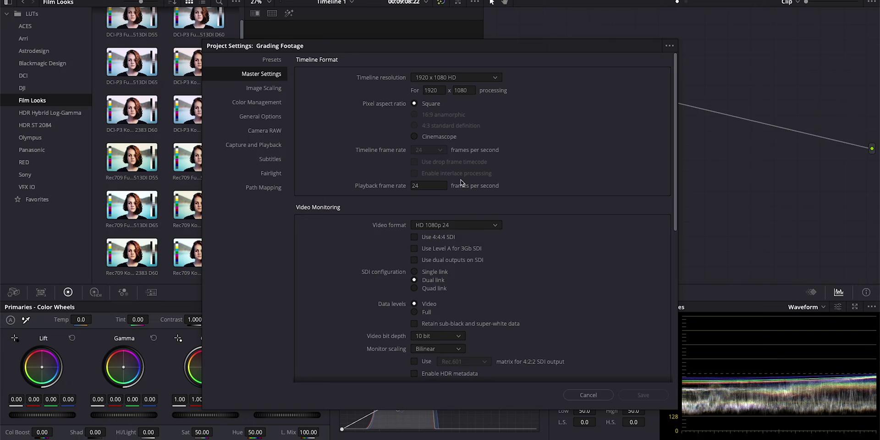
left_click(277, 105)
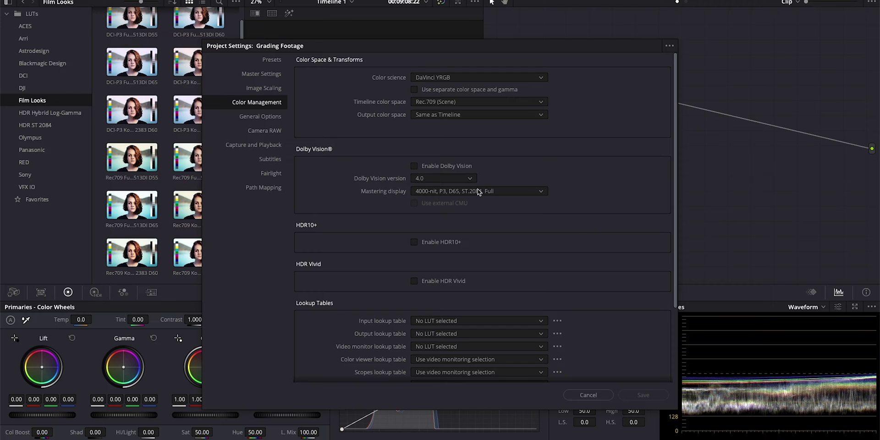
- Discard the open Project Settings, choose a node-graph menu option, and reopen Project Settings
left_click(589, 394)
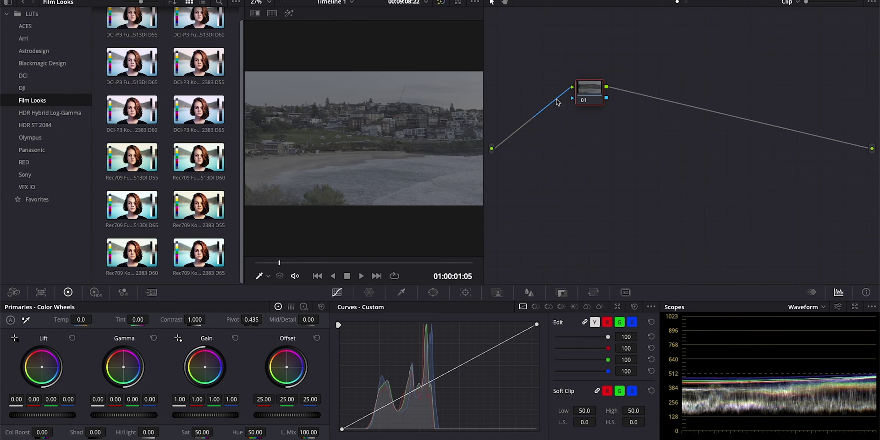
right_click(589, 136)
left_click(600, 140)
key("shift+9")
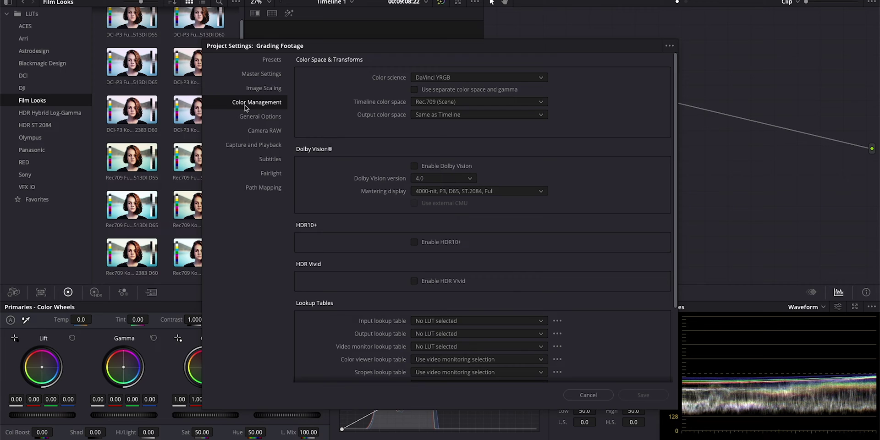
- Set color science to DaVinci YRGB Color Managed with automatic management off and Custom processing mode
left_click(493, 79)
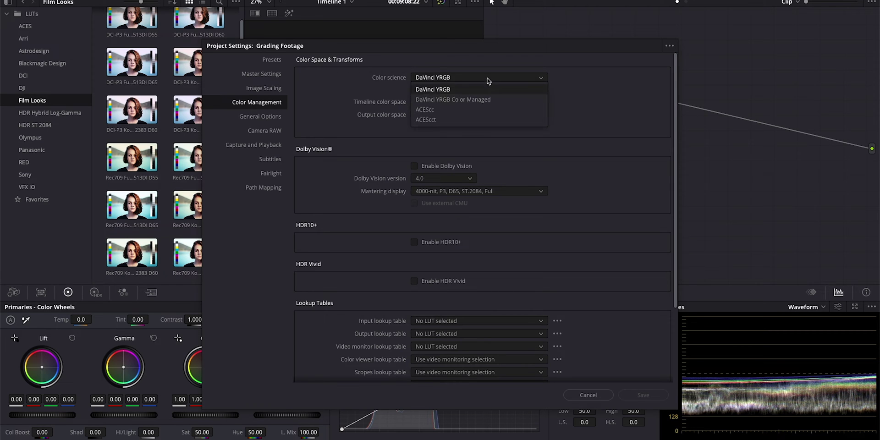
left_click(494, 89)
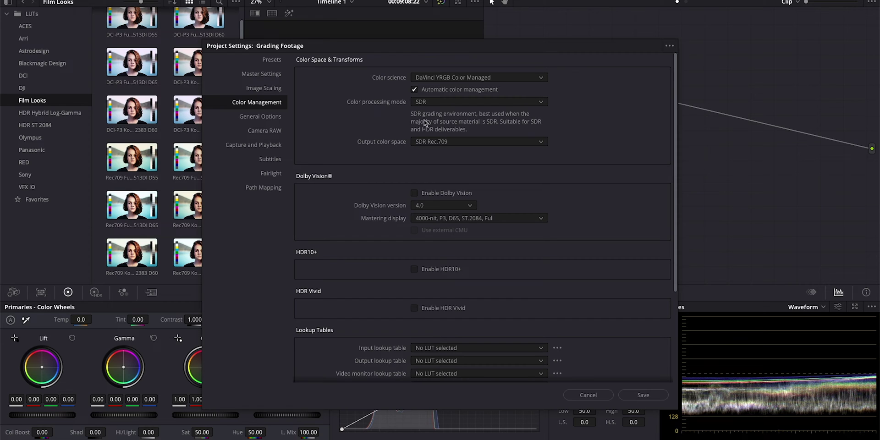
left_click(472, 90)
left_click(458, 102)
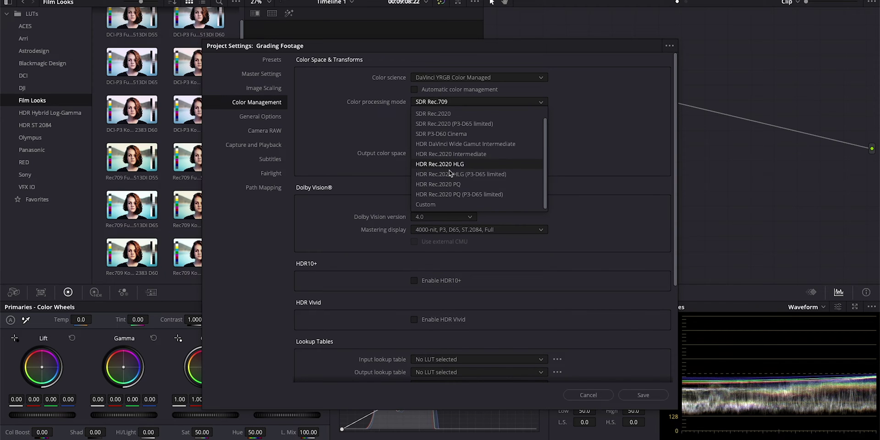
left_click(445, 205)
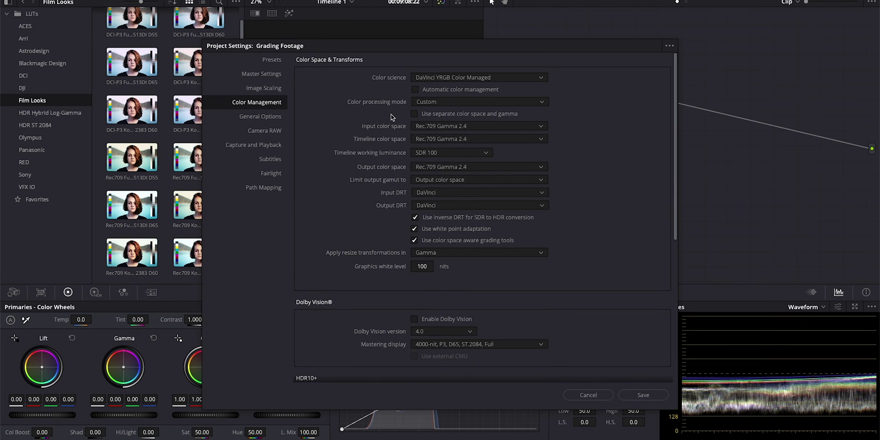
left_click(481, 82)
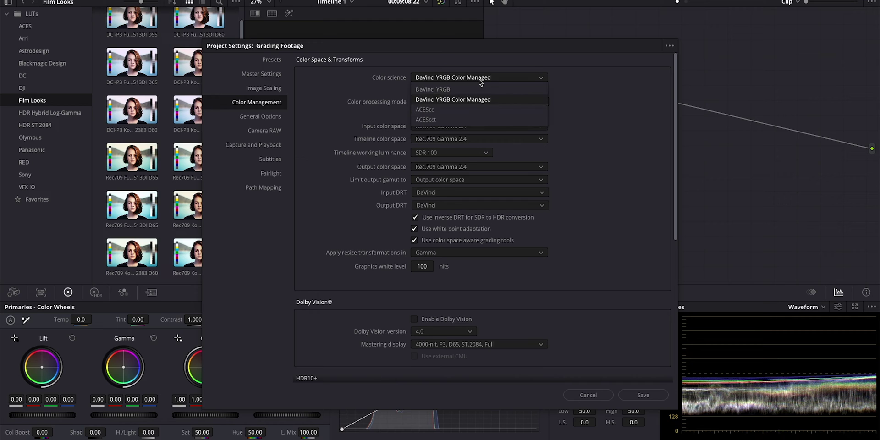
left_click(479, 105)
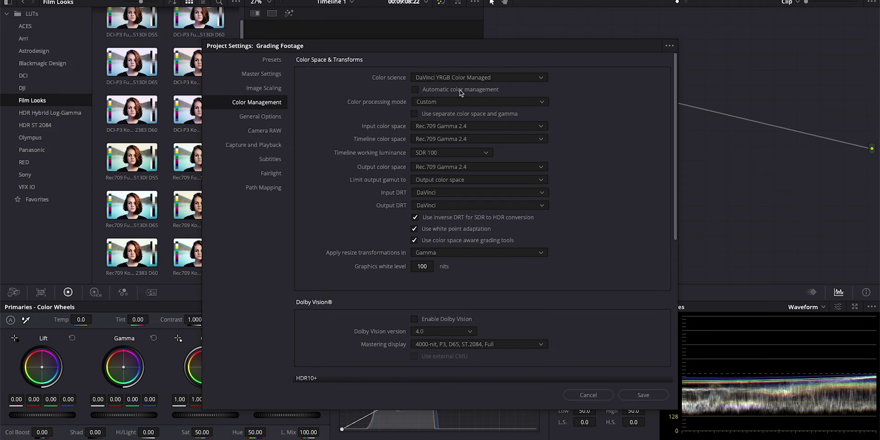
left_click(451, 102)
left_click(452, 104)
- Set input color space ARRI LogC4 and timeline DaVinci WG/Intermediate, then save the settings
left_click(440, 127)
scroll(463, 211, "up", 10)
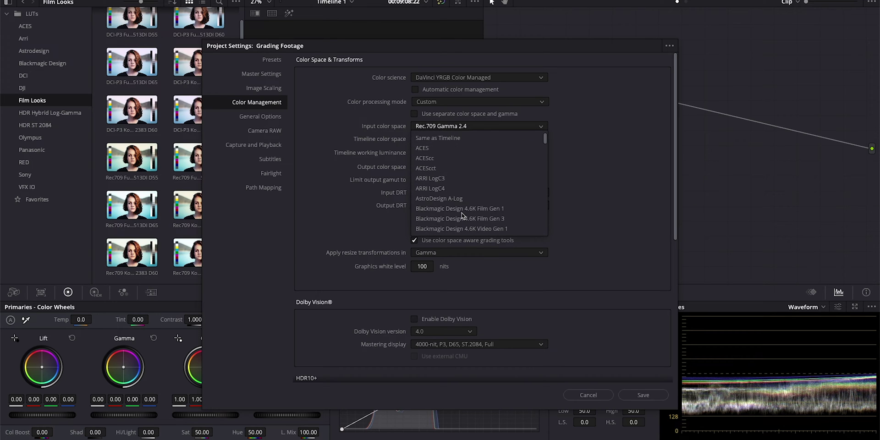
left_click(458, 188)
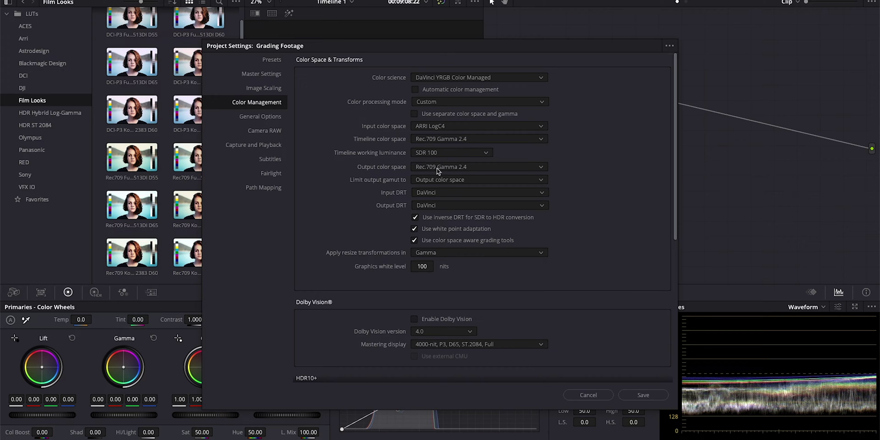
left_click(439, 141)
scroll(456, 193, "up", 10)
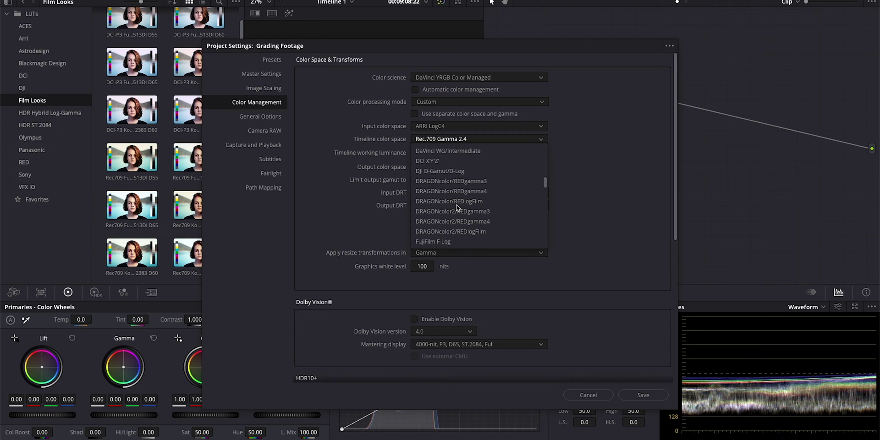
left_click(465, 154)
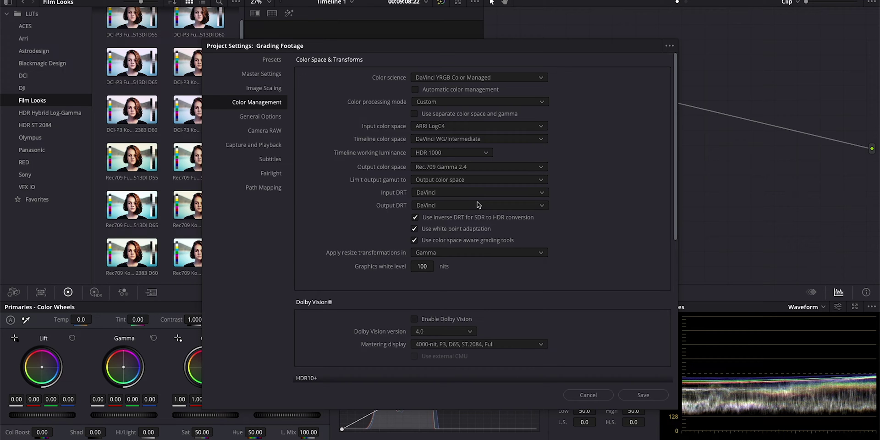
left_click(651, 396)
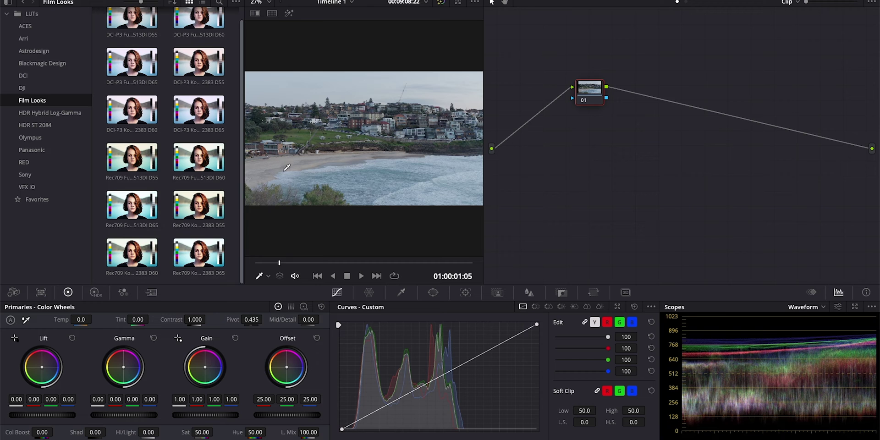
- Apply the Rec709 Kodak 2383 D65 LUT to node 01, then review Project Settings and cancel
double_click(197, 260)
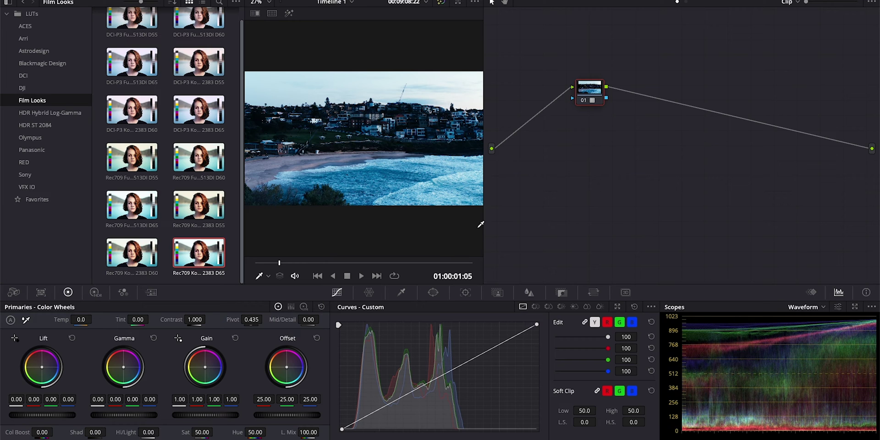
key("shift+9")
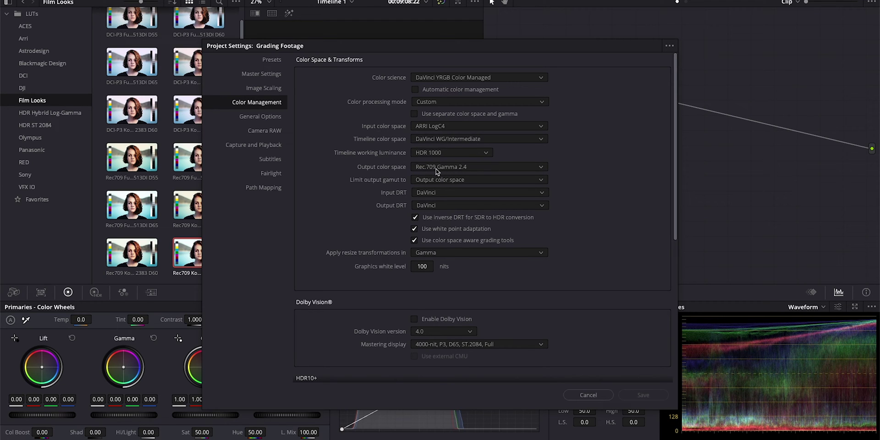
left_click(586, 397)
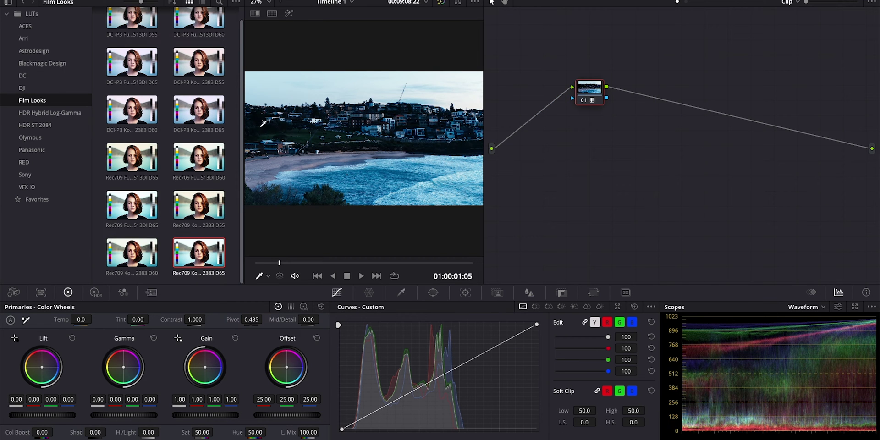